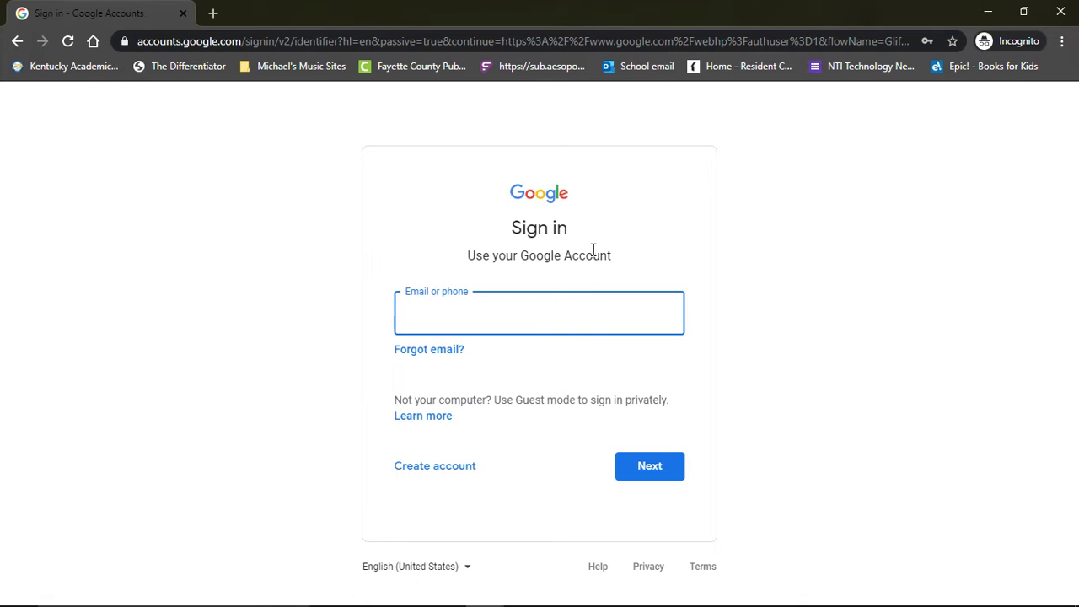
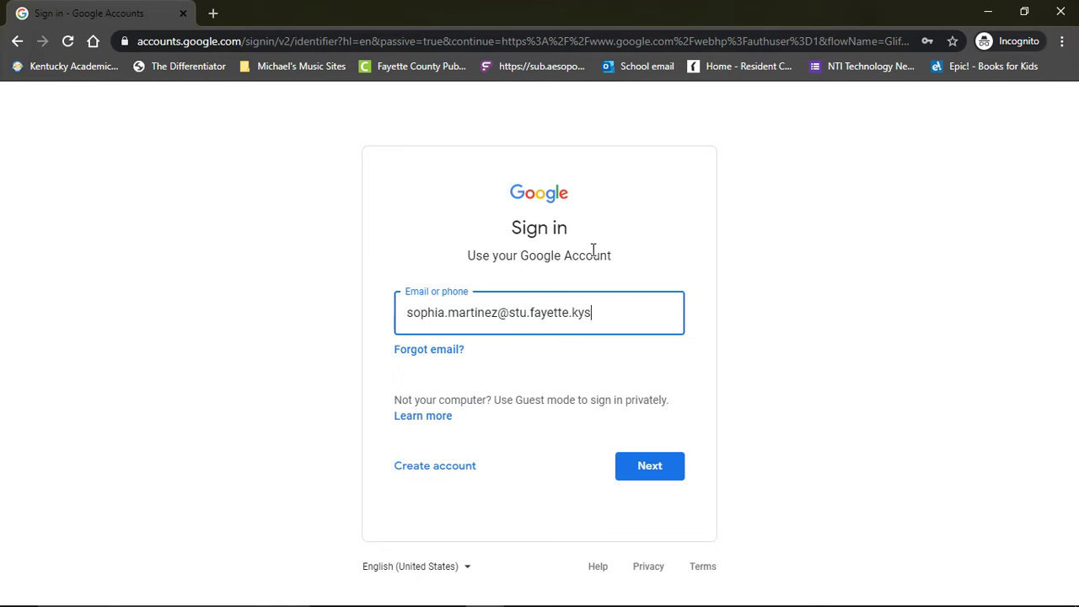
# Sign in to Google with the student's school e-mail and account password.
pyautogui.press('Return')
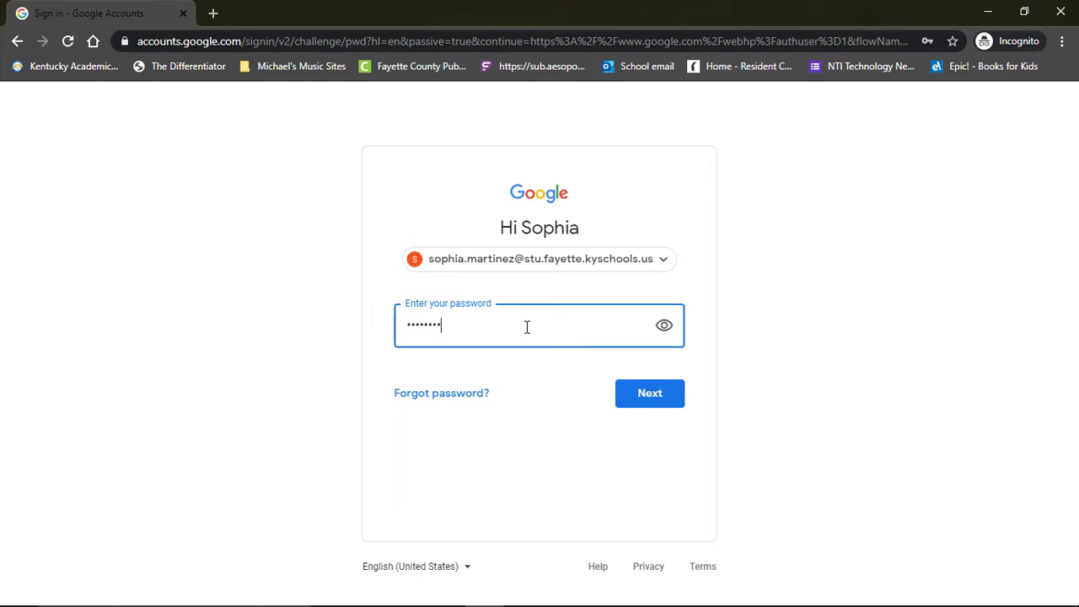
pyautogui.click(653, 392)
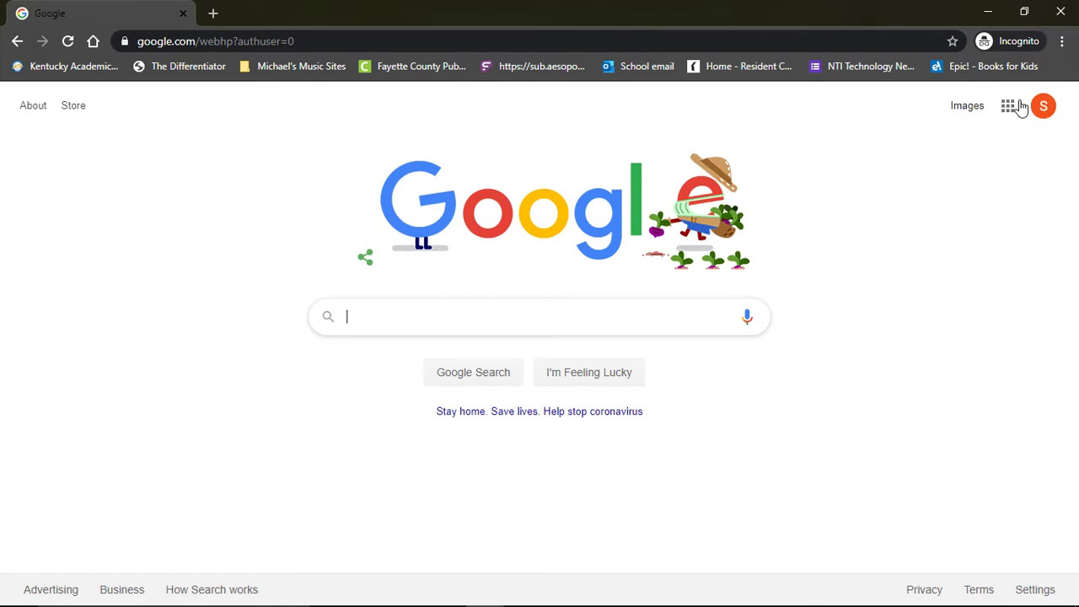
# Open Google Classroom from the apps grid and enter the class with the sheet-music banner.
pyautogui.click(1008, 112)
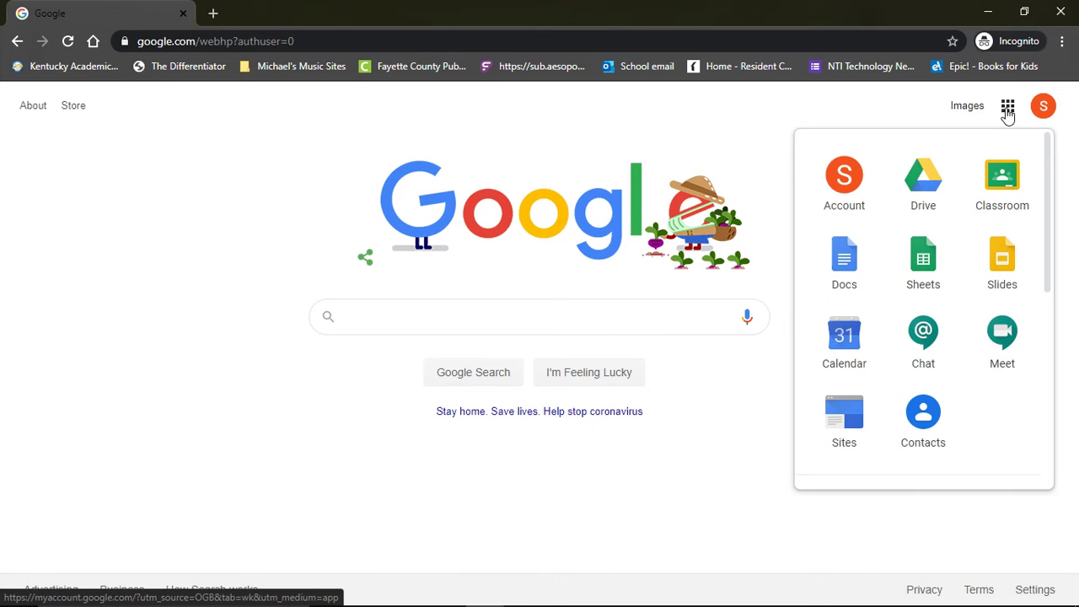
pyautogui.click(1009, 177)
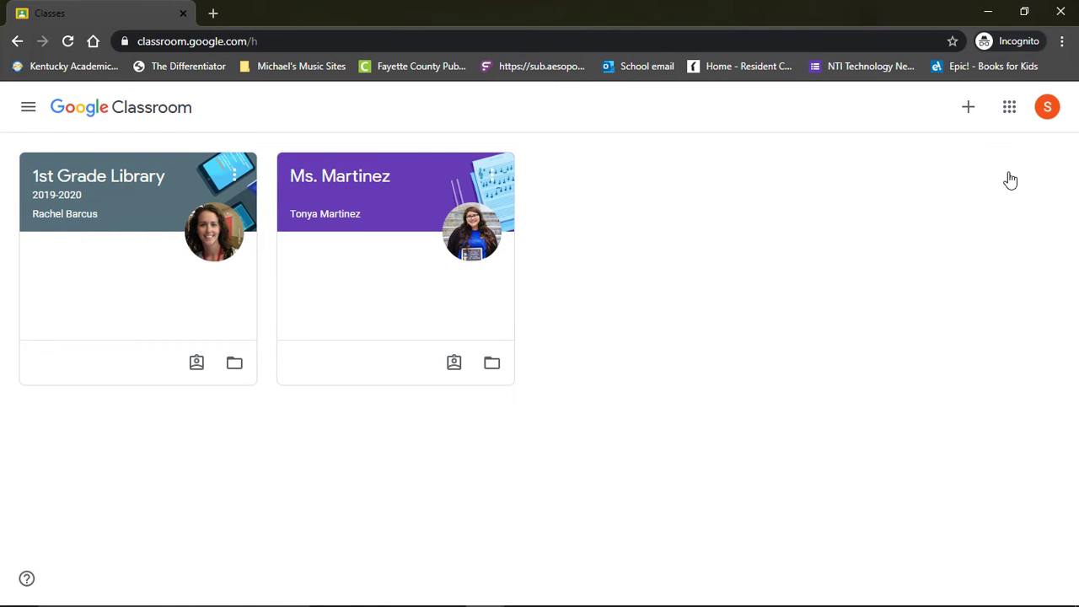
pyautogui.click(314, 230)
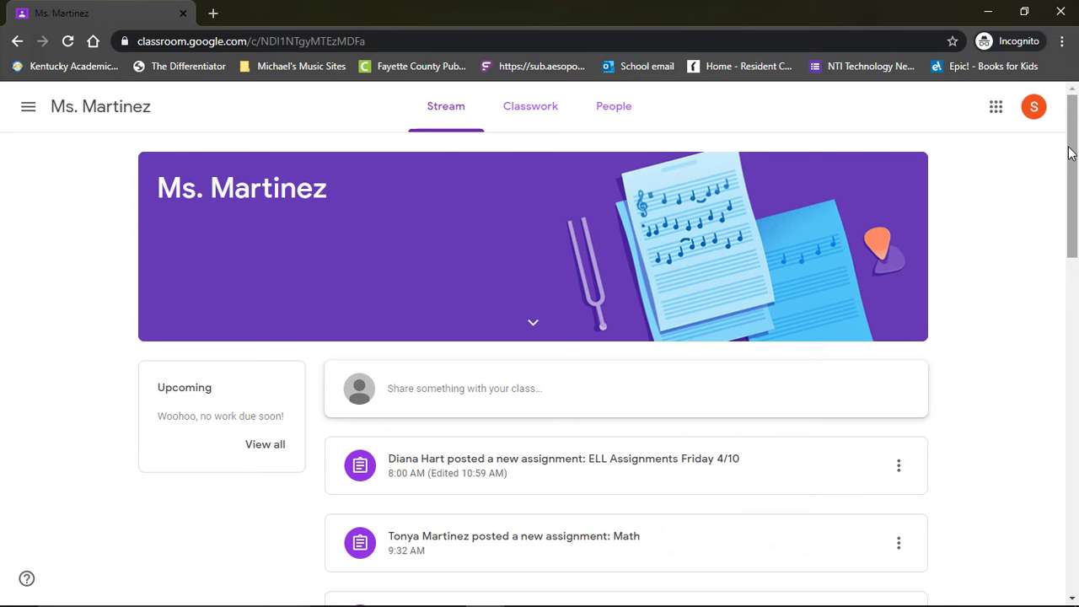
pyautogui.scroll(-10, 1060, 216)
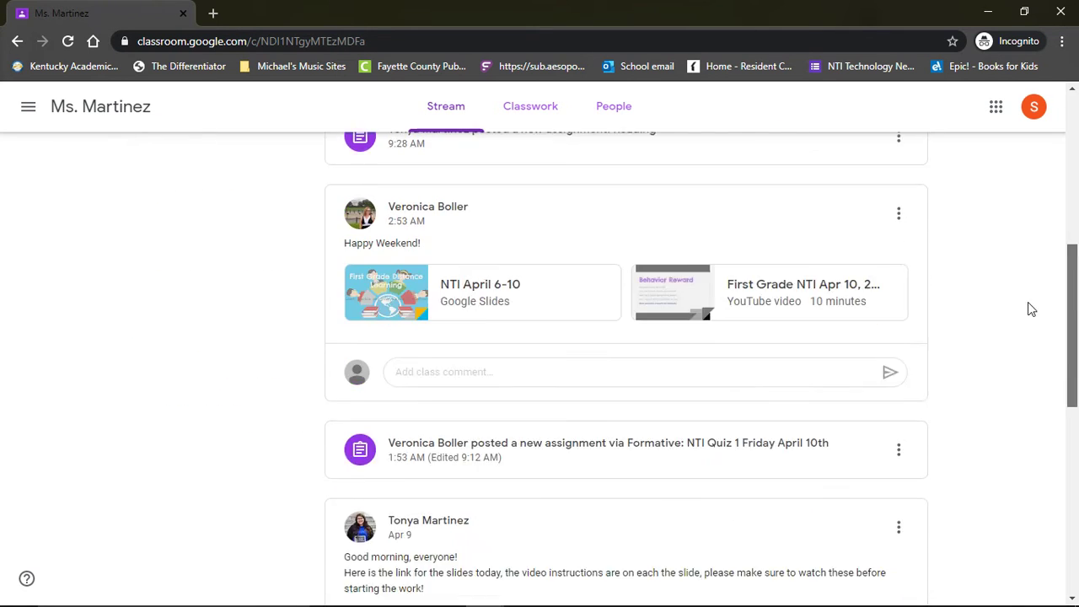
pyautogui.scroll(10, 1005, 413)
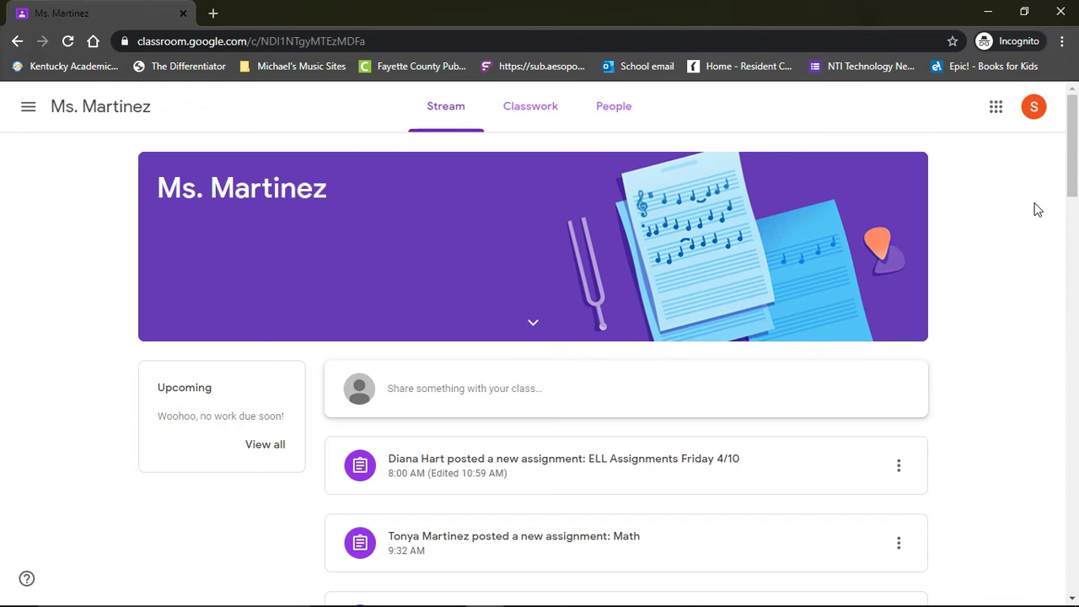
# Show the class's Classwork list and scroll down to the 4/9 Thursday topic.
pyautogui.click(518, 116)
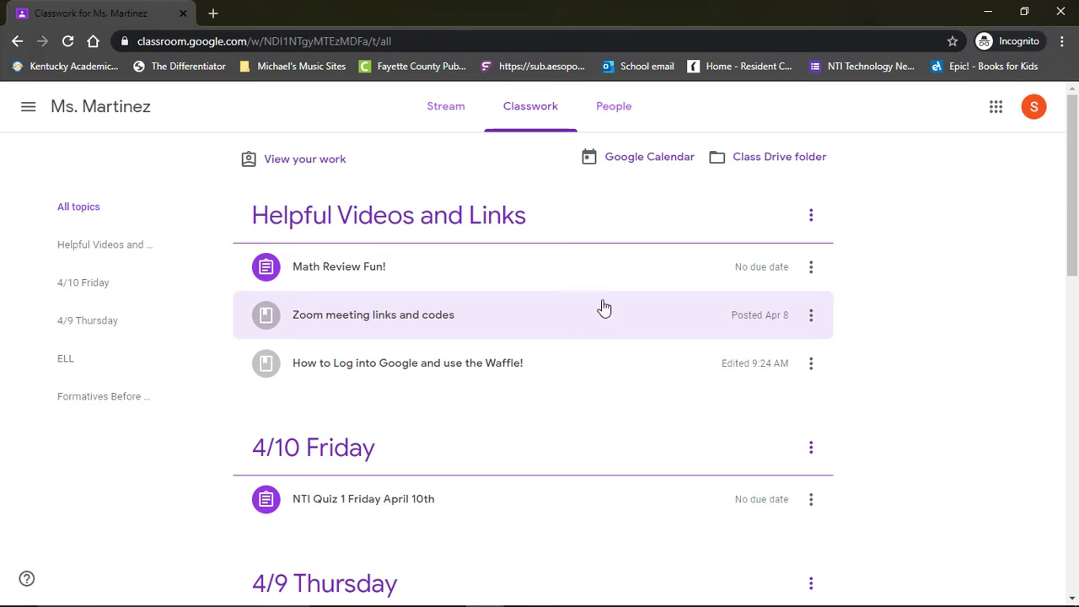
pyautogui.scroll(-1, 918, 287)
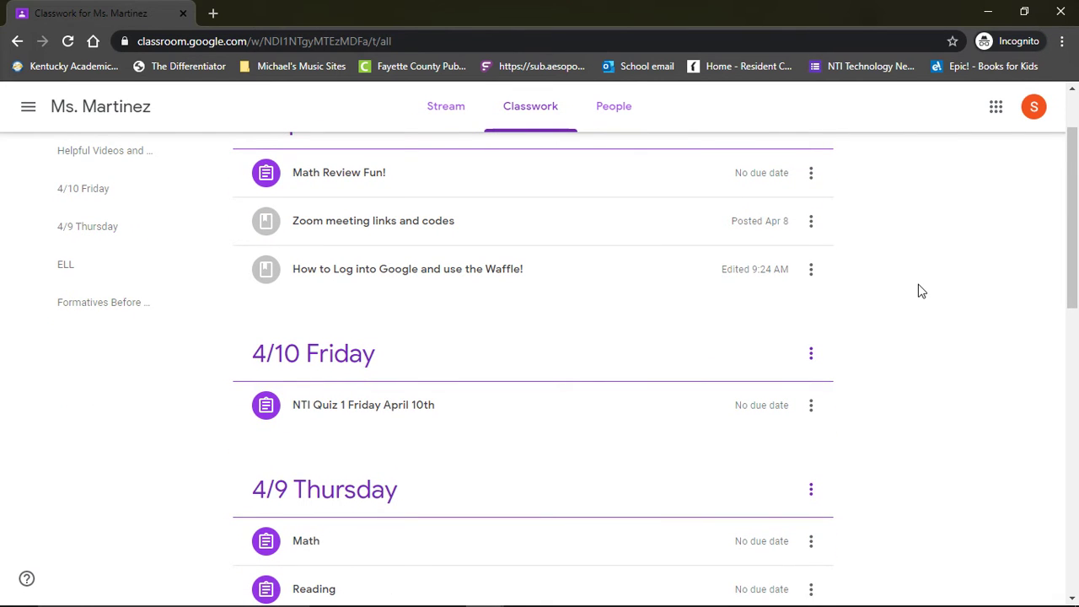
pyautogui.scroll(-1, 919, 290)
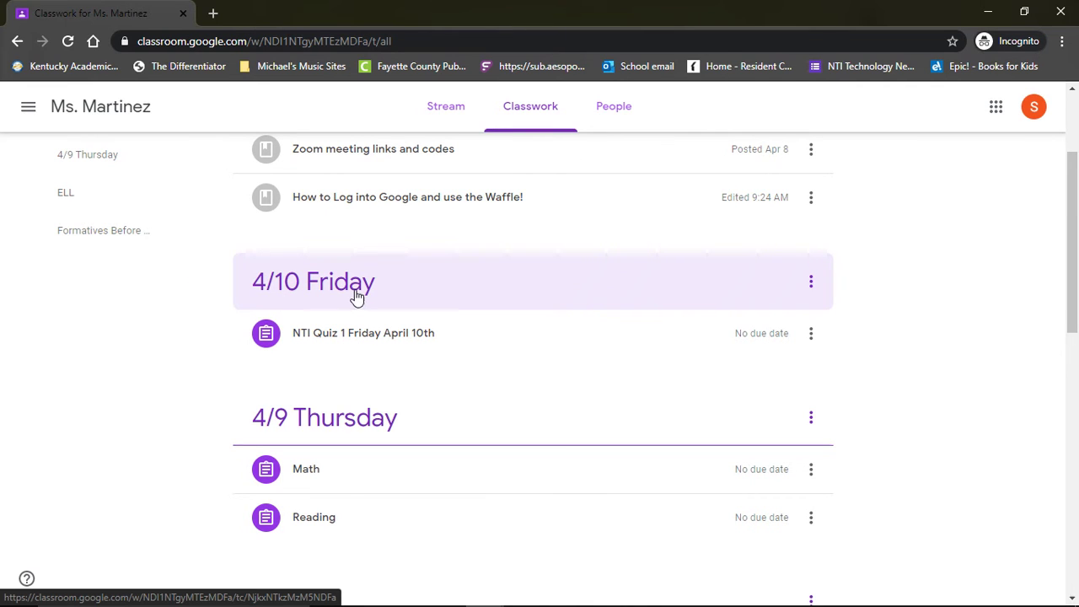
pyautogui.scroll(-1, 165, 436)
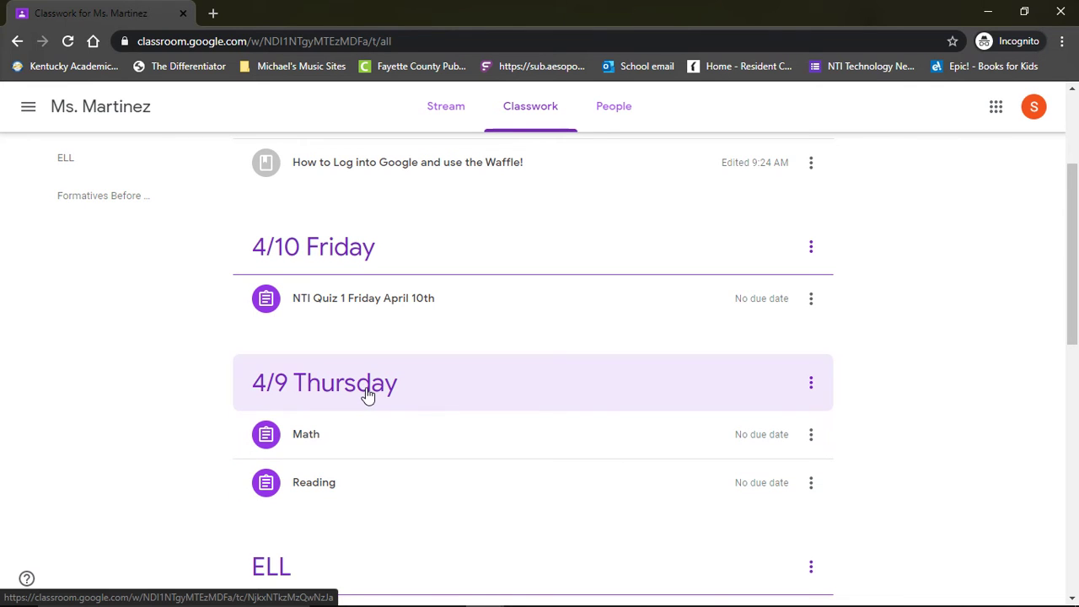
# Open the Math assignment under 4/9 Thursday and dismiss its video preview.
pyautogui.click(368, 396)
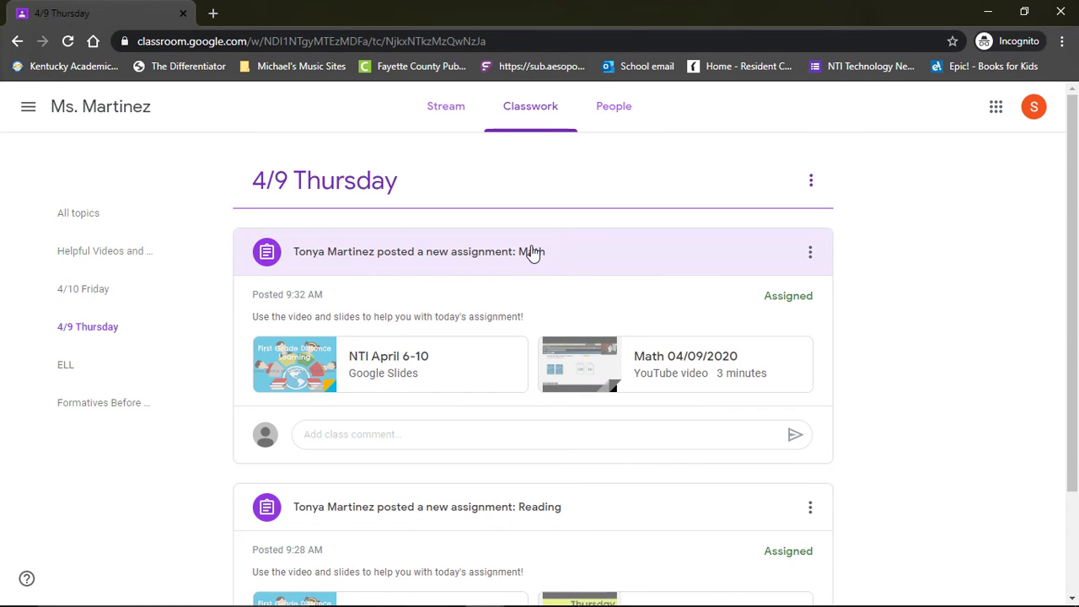
pyautogui.click(531, 253)
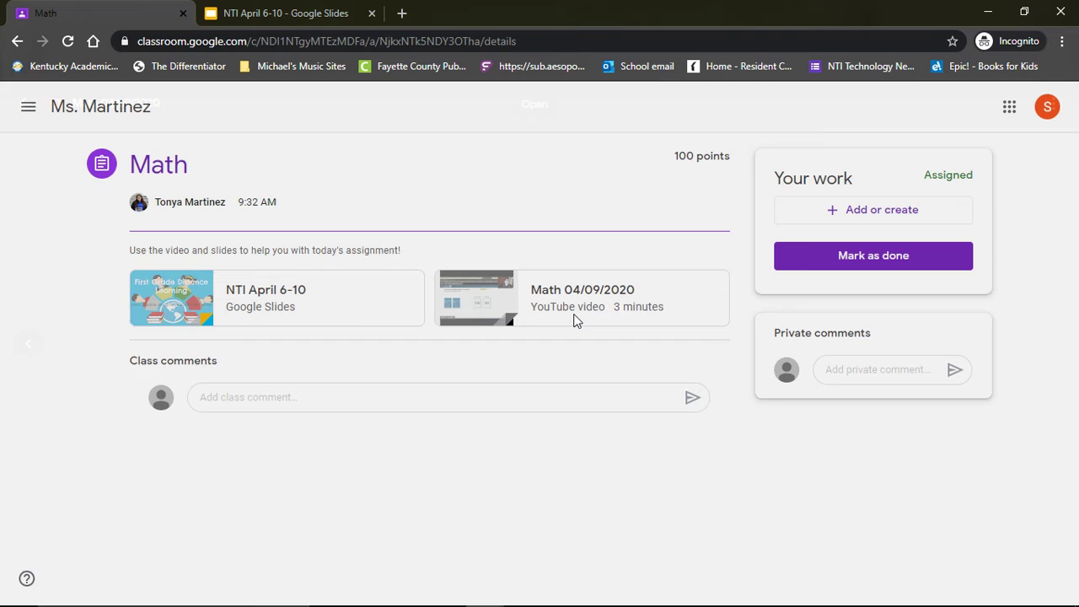
pyautogui.press('Escape')
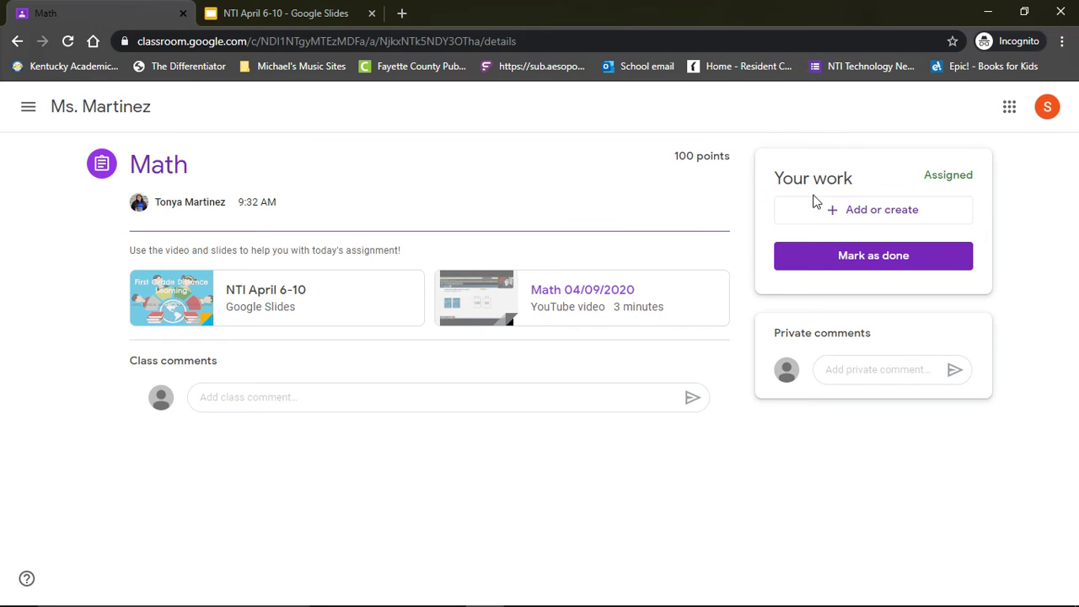
# Upload Annotation 2020-04-09 001715.png from Pictures as the Math assignment's work.
pyautogui.click(885, 215)
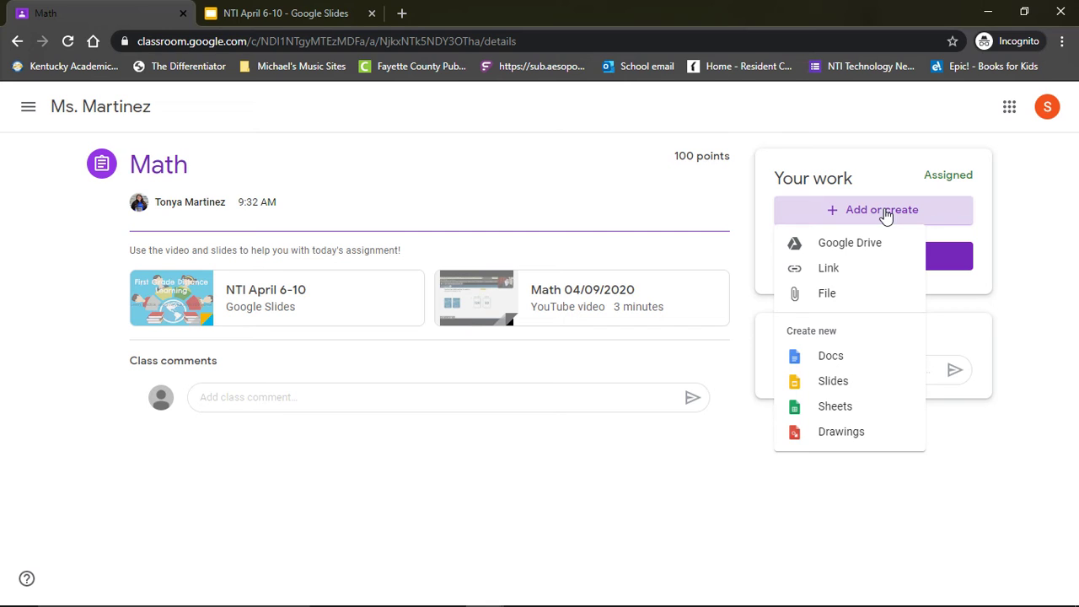
pyautogui.click(824, 296)
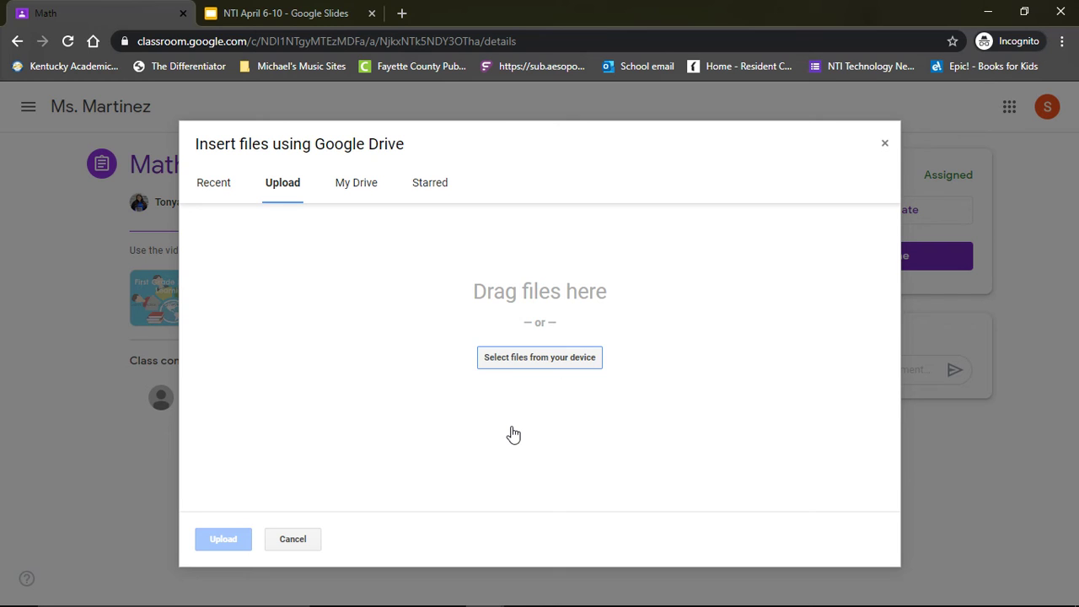
pyautogui.click(553, 361)
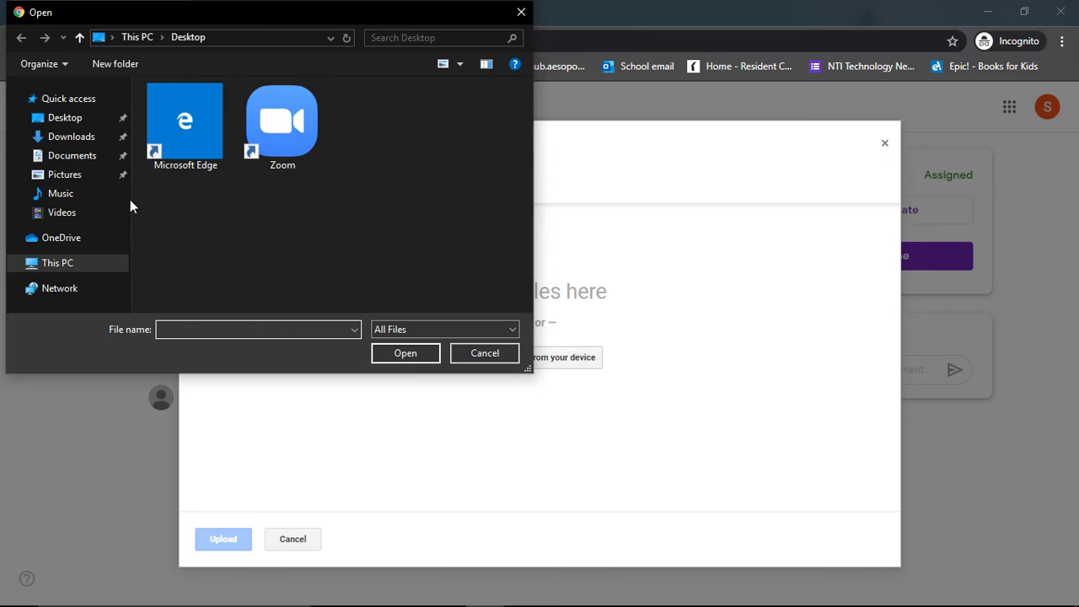
pyautogui.click(60, 181)
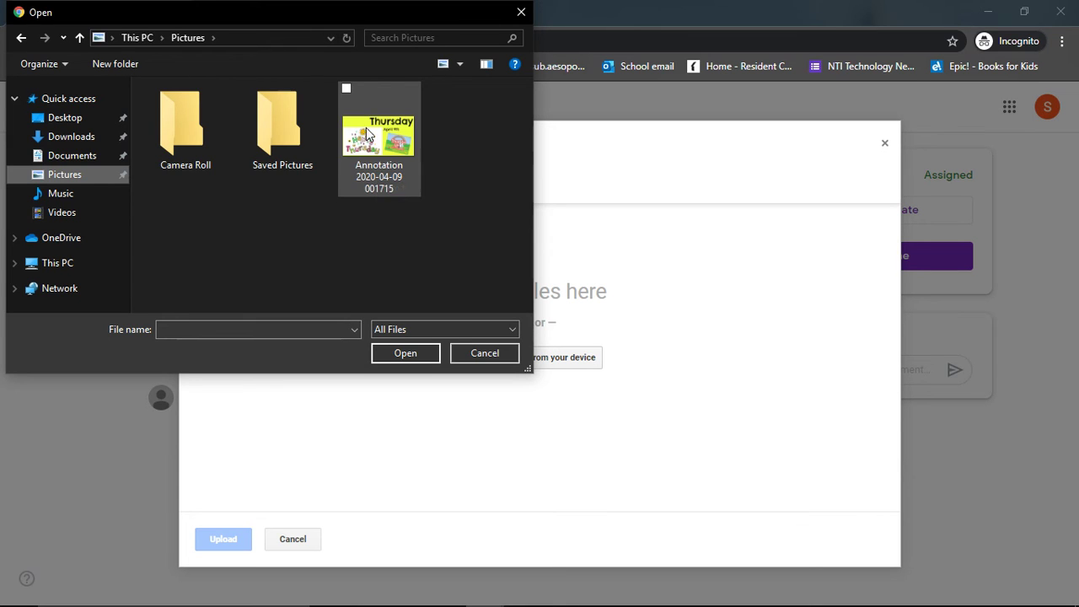
pyautogui.click(387, 145)
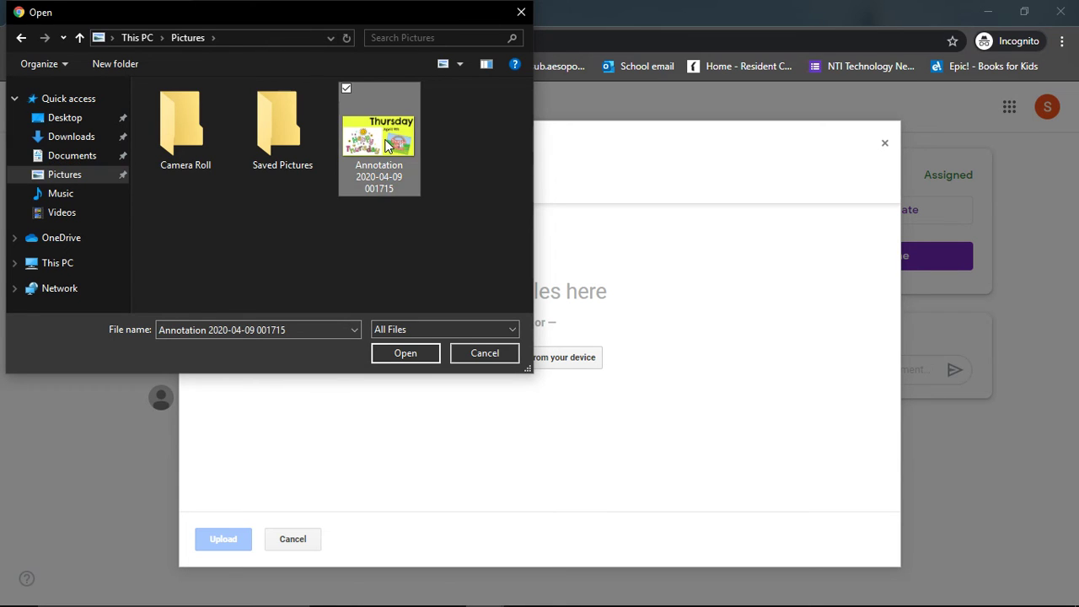
pyautogui.click(404, 354)
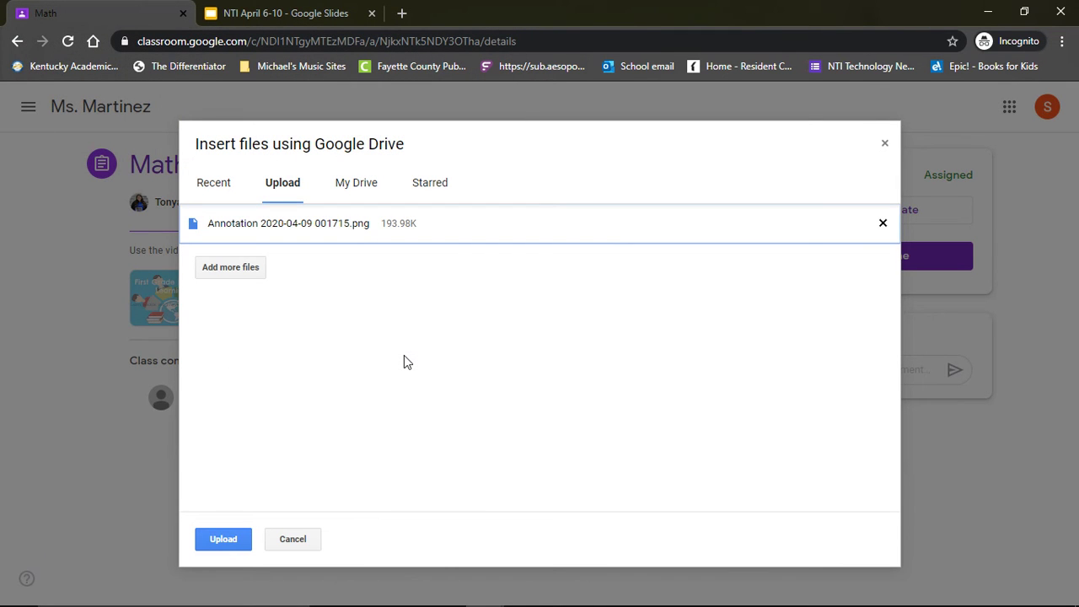
pyautogui.click(223, 539)
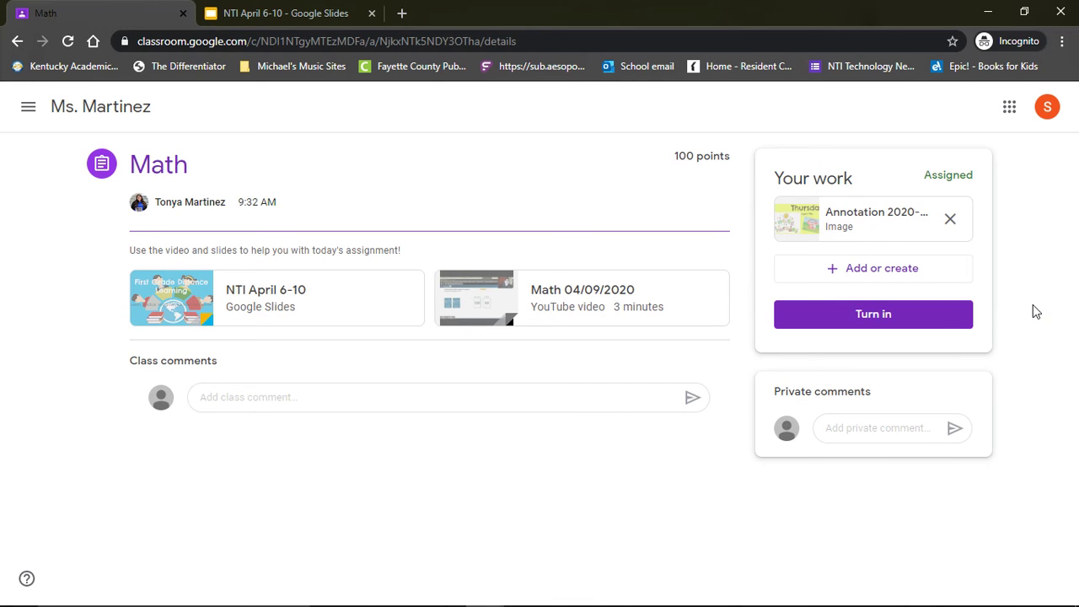
# Turn in the Math assignment and return to the 4/9 Thursday classwork list.
pyautogui.click(906, 327)
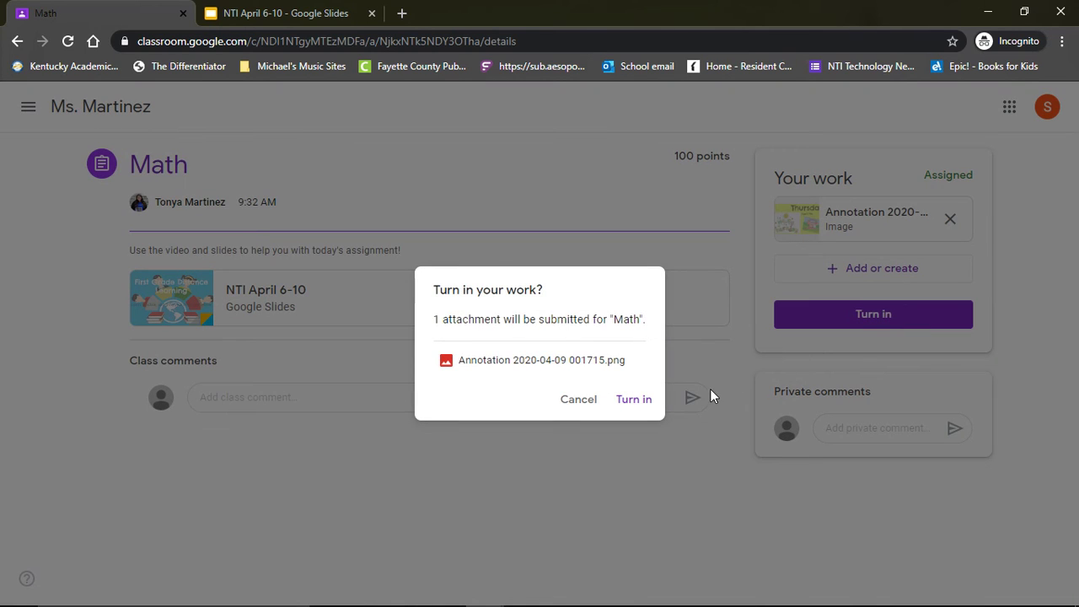
pyautogui.click(650, 403)
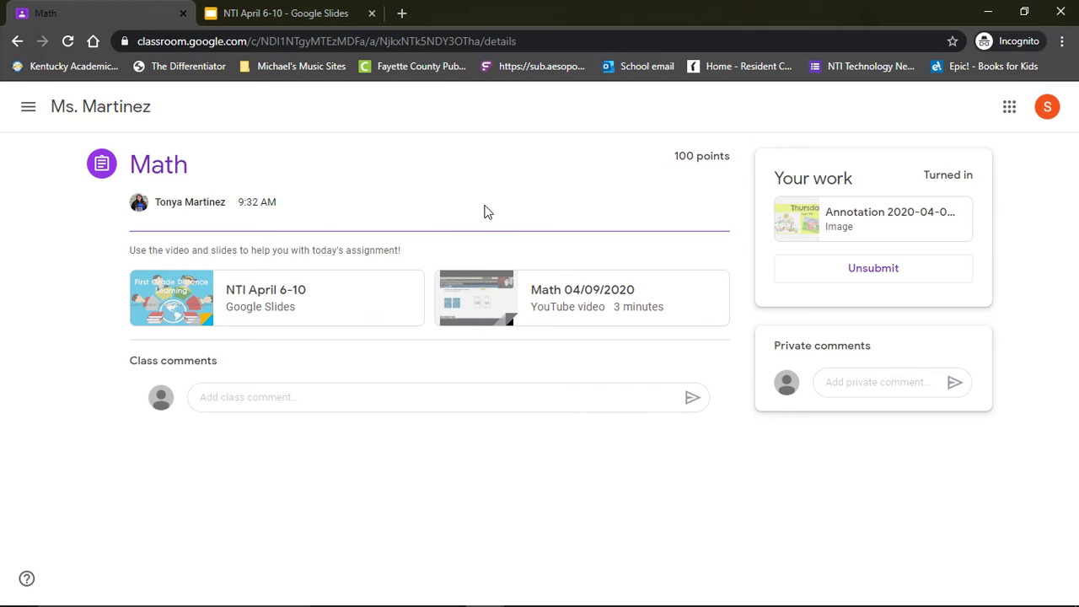
pyautogui.click(15, 44)
pyautogui.click(15, 44)
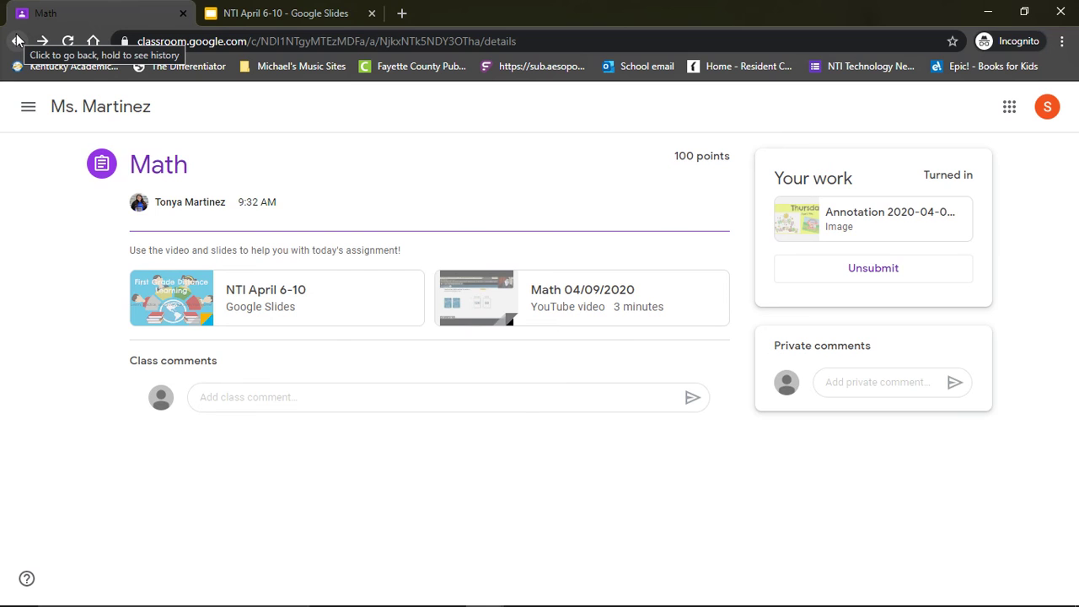
pyautogui.click(17, 41)
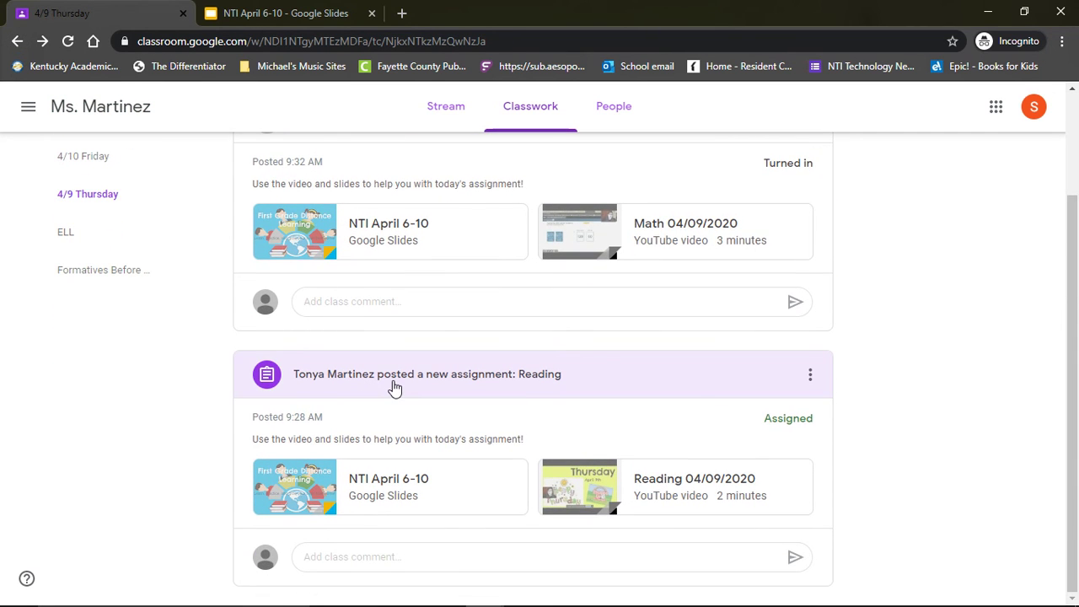
# Open the Reading assignment and upload Annotation 2020-04-09 001715.png as its work.
pyautogui.click(395, 387)
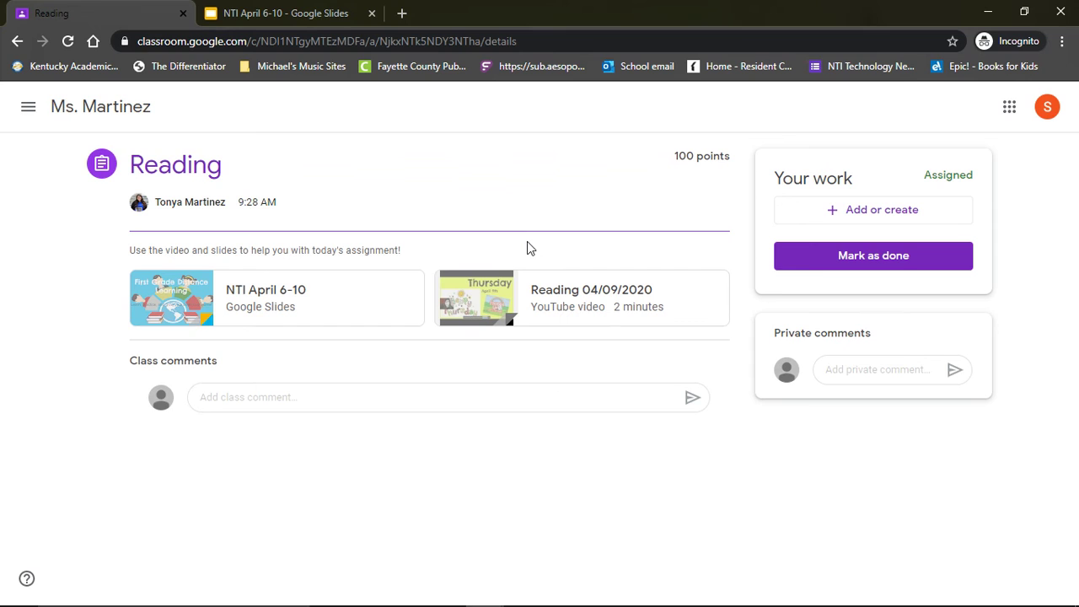
pyautogui.click(860, 217)
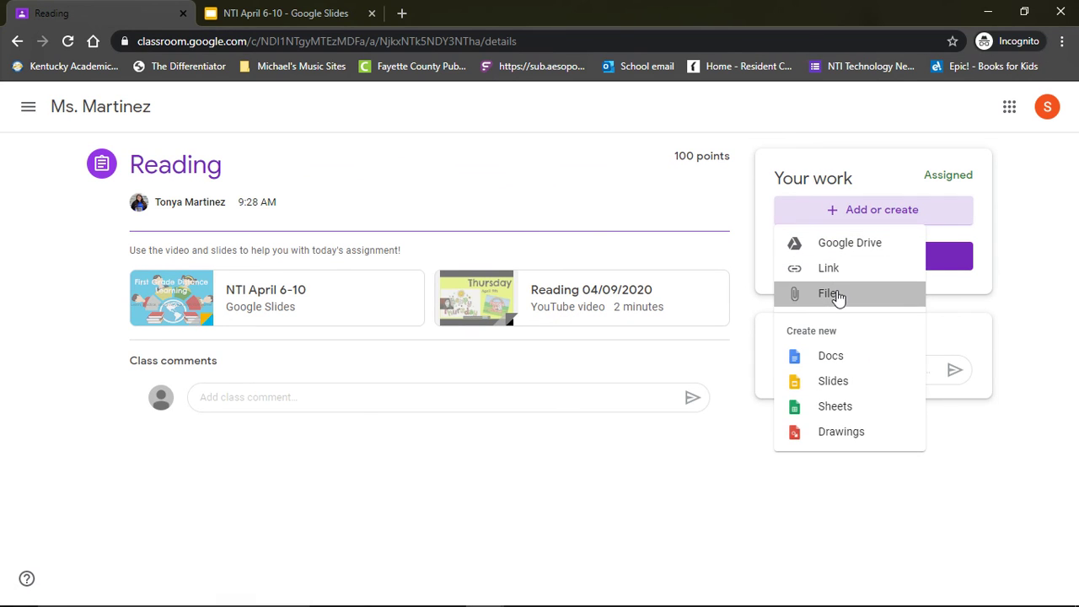
pyautogui.click(830, 294)
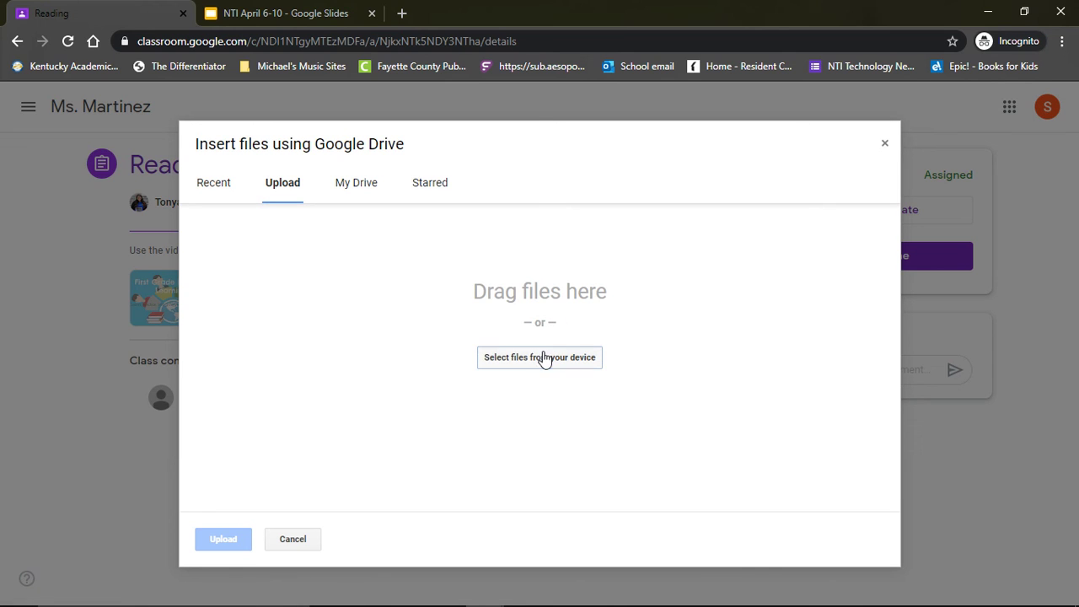
pyautogui.click(543, 358)
pyautogui.click(355, 183)
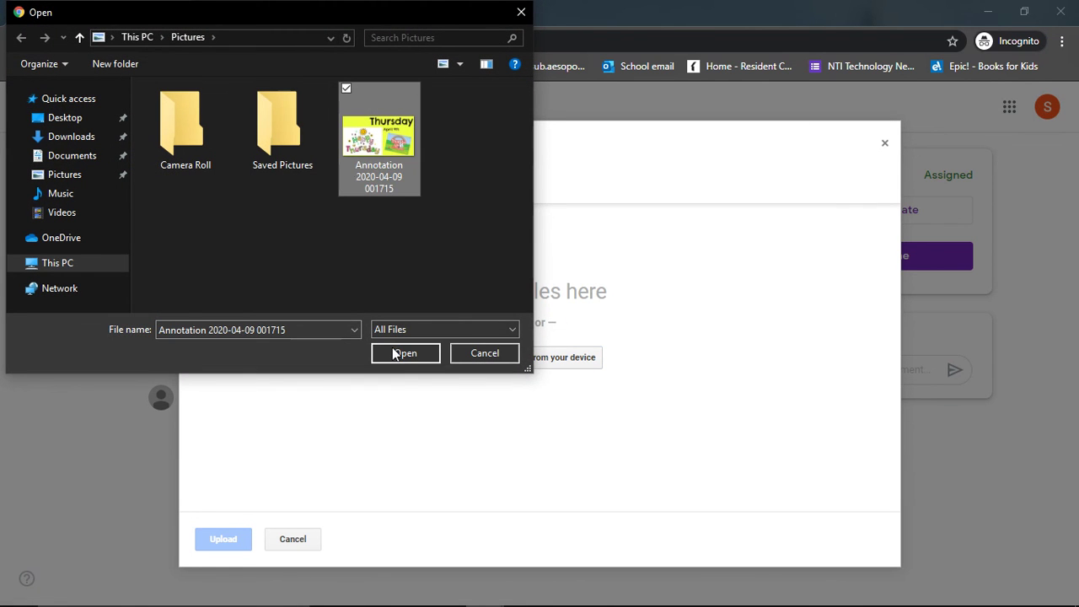
pyautogui.click(394, 354)
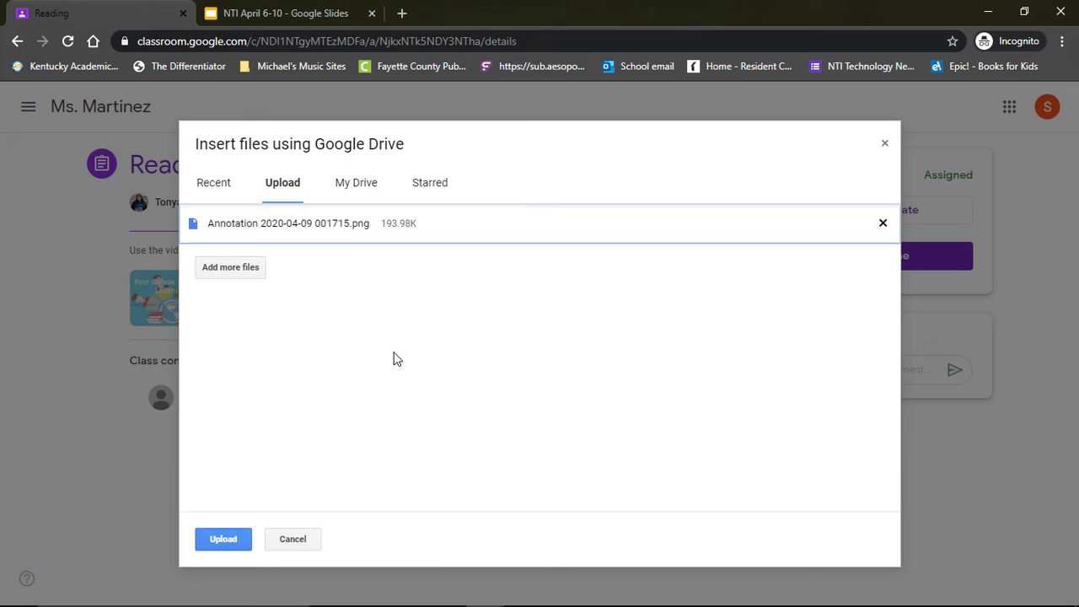
pyautogui.click(232, 542)
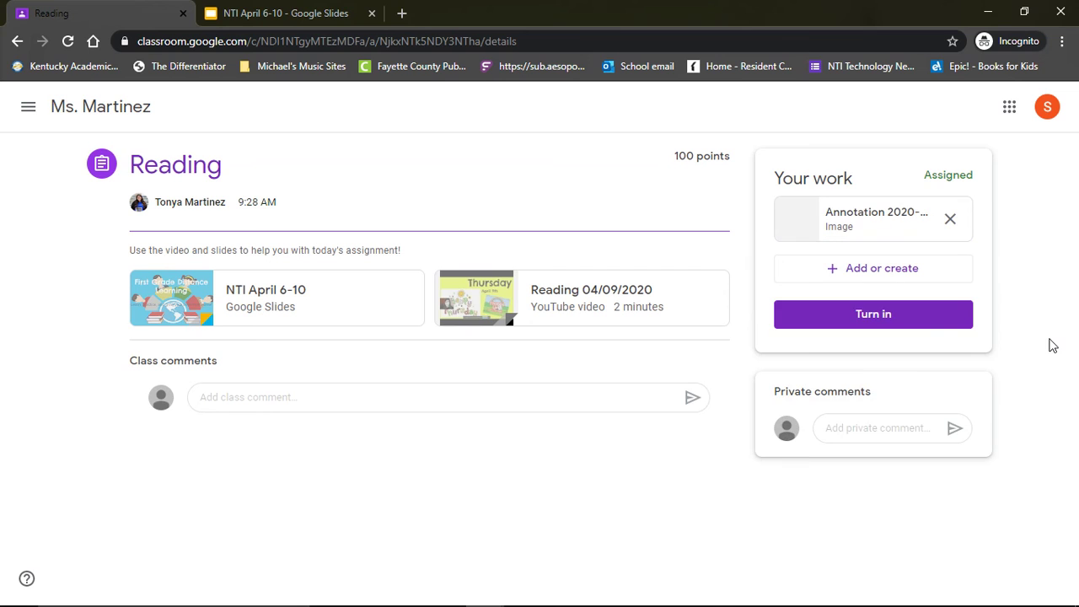
# Turn in the Reading assignment with its one image attachment.
pyautogui.click(891, 323)
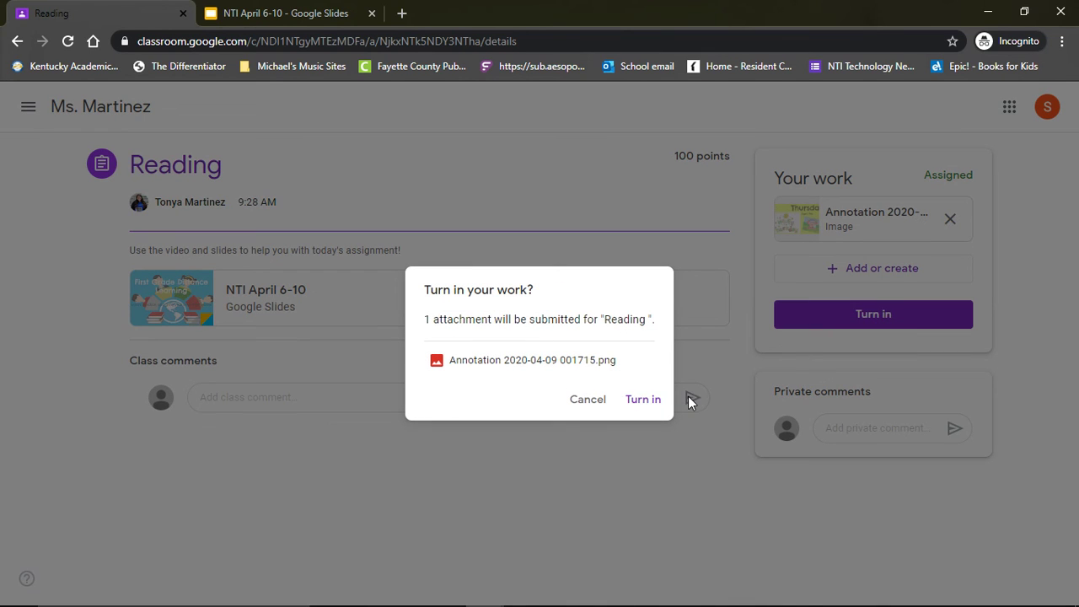
pyautogui.click(651, 405)
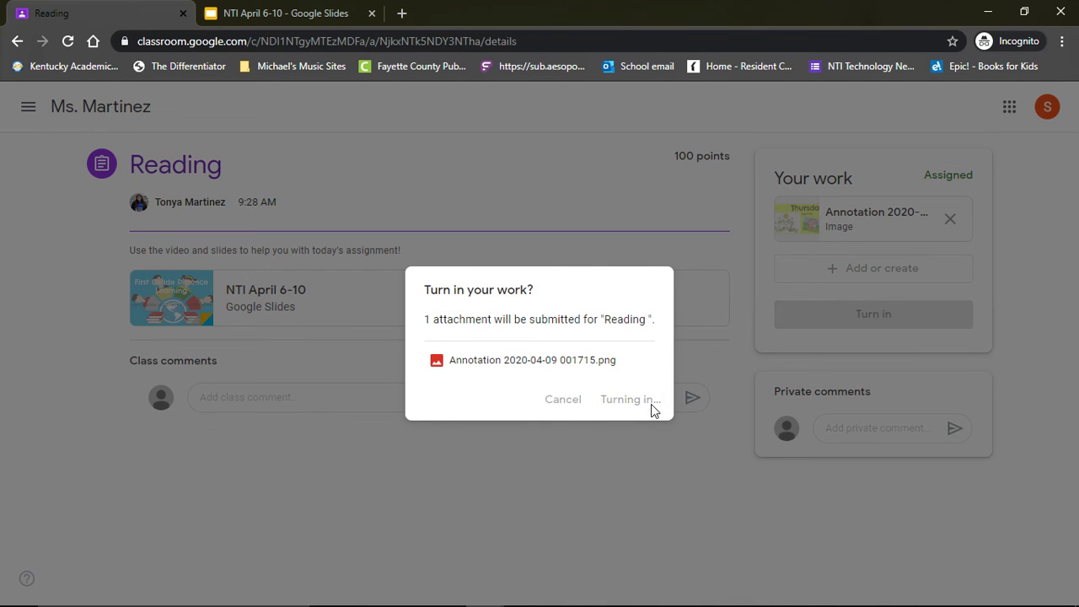